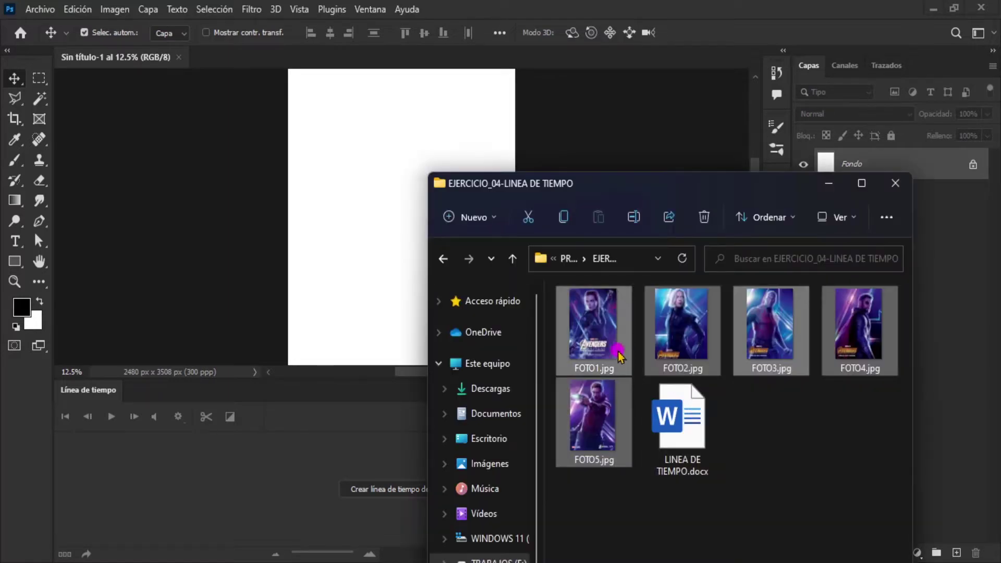
# Drag the five Avengers posters onto the canvas and commit them as layers FOTO1–FOTO5
pyautogui.moveTo(595, 333); pyautogui.dragTo(359, 224)
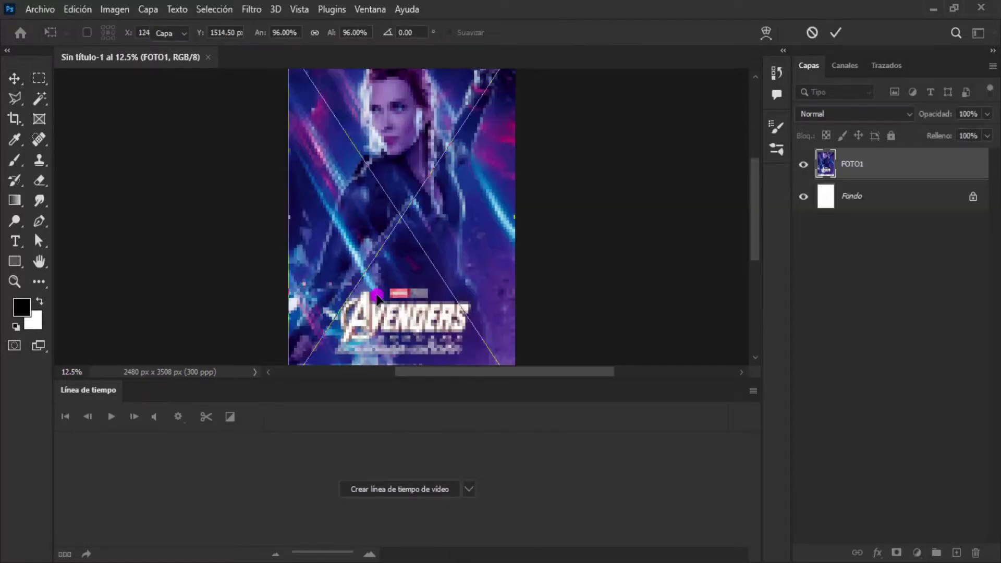
pyautogui.press('Return')
pyautogui.press('Return')
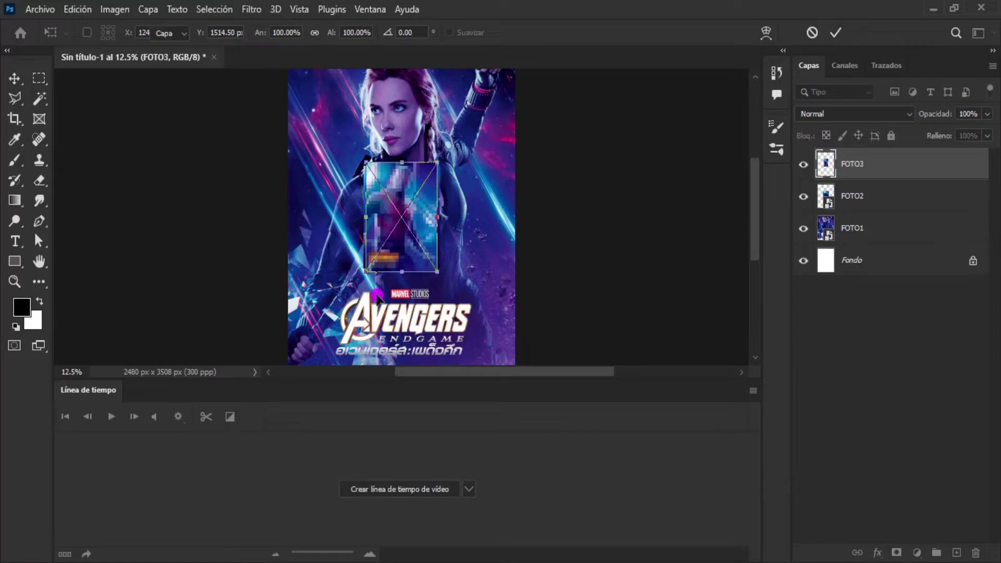
pyautogui.press('Return')
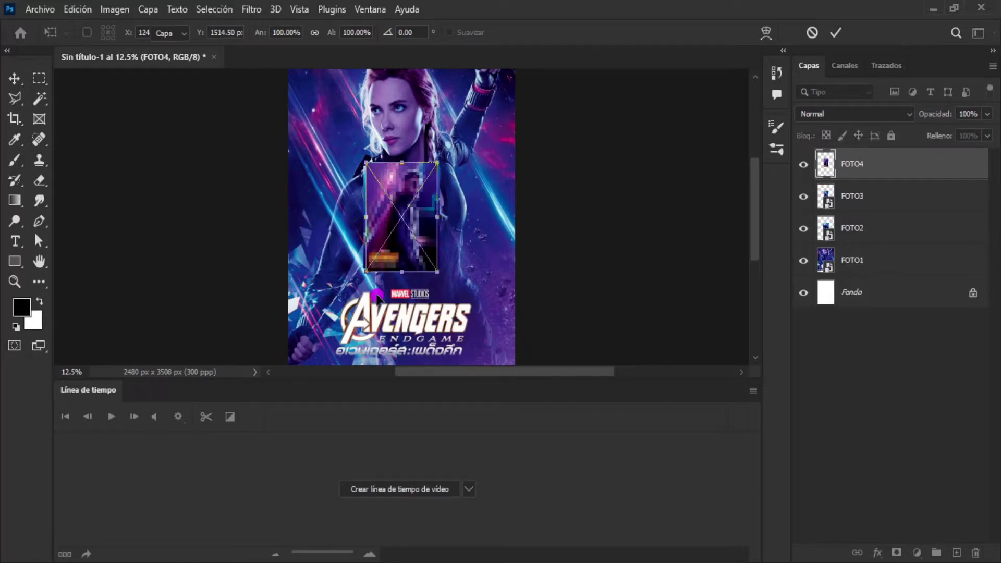
pyautogui.press('Return')
pyautogui.press('Return')
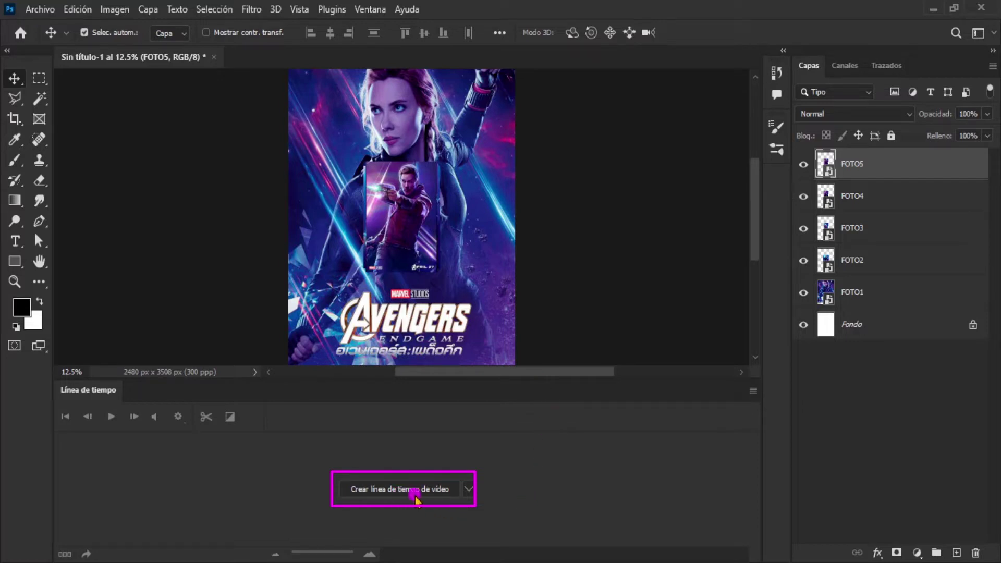
# Create a frame animation (Crear animación de cuadros) instead of a video timeline
pyautogui.click(468, 489)
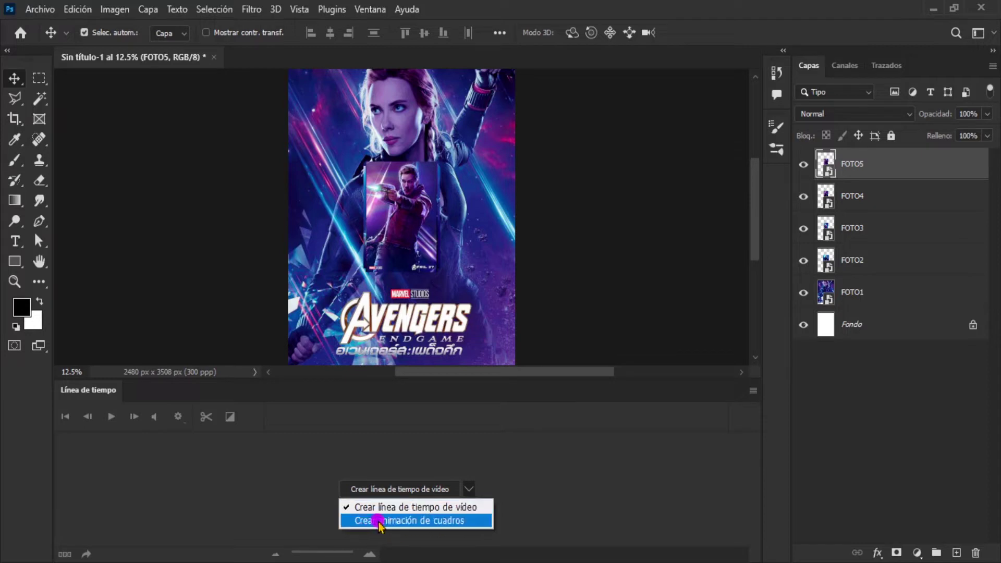
pyautogui.click(423, 522)
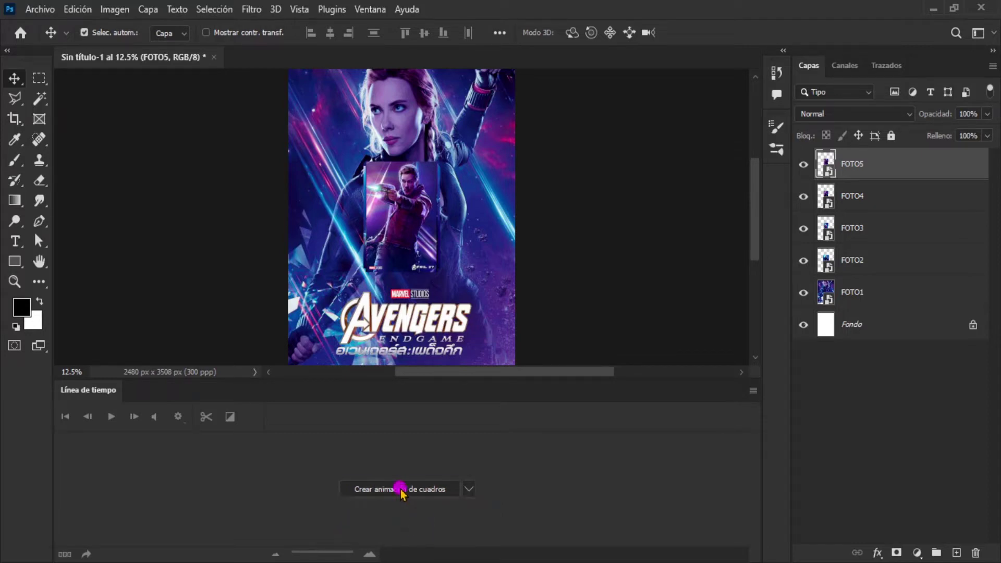
pyautogui.click(400, 490)
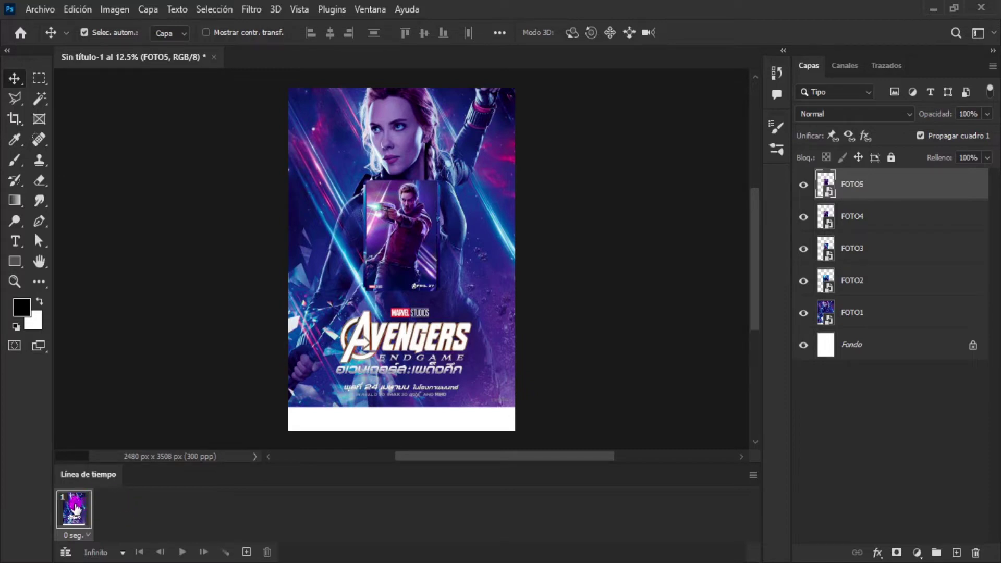
# Hide layers FOTO2–FOTO5 and select the FOTO1 layer
pyautogui.click(805, 282)
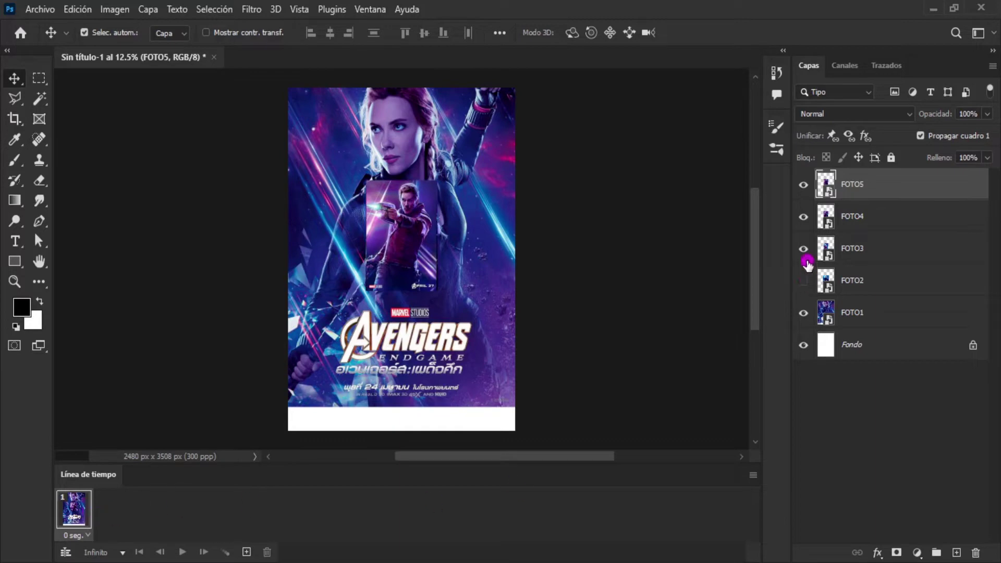
pyautogui.click(804, 184)
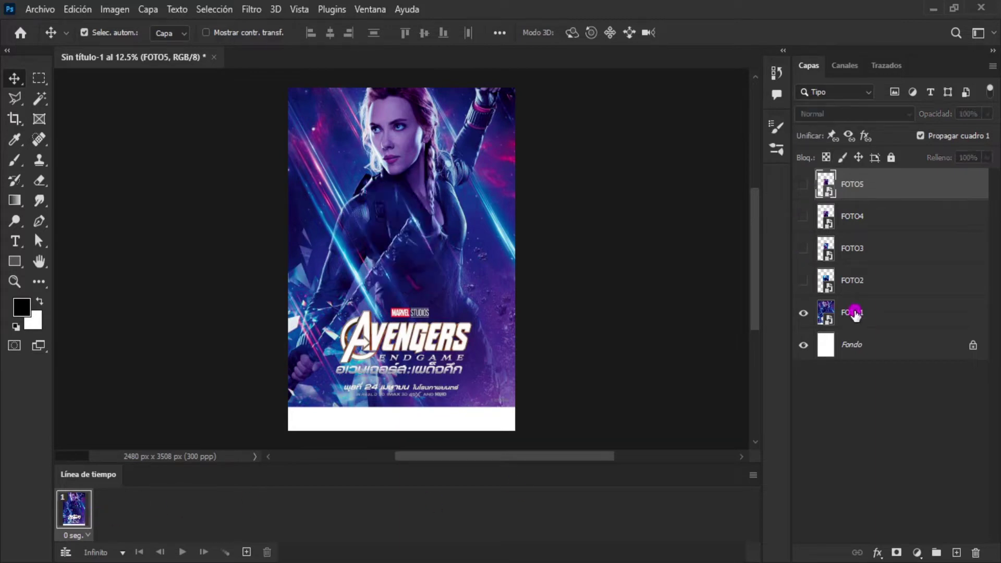
pyautogui.click(866, 313)
# Stretch FOTO1 vertically so it reaches the canvas top and bottom edges
pyautogui.hotkey('ctrl', 't')
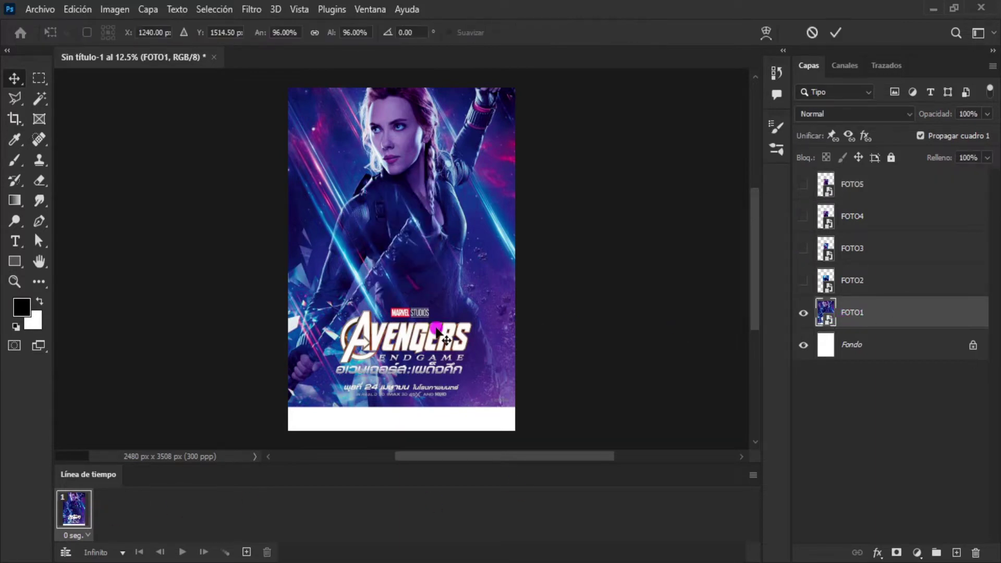
pyautogui.moveTo(405, 406); pyautogui.dragTo(403, 432)
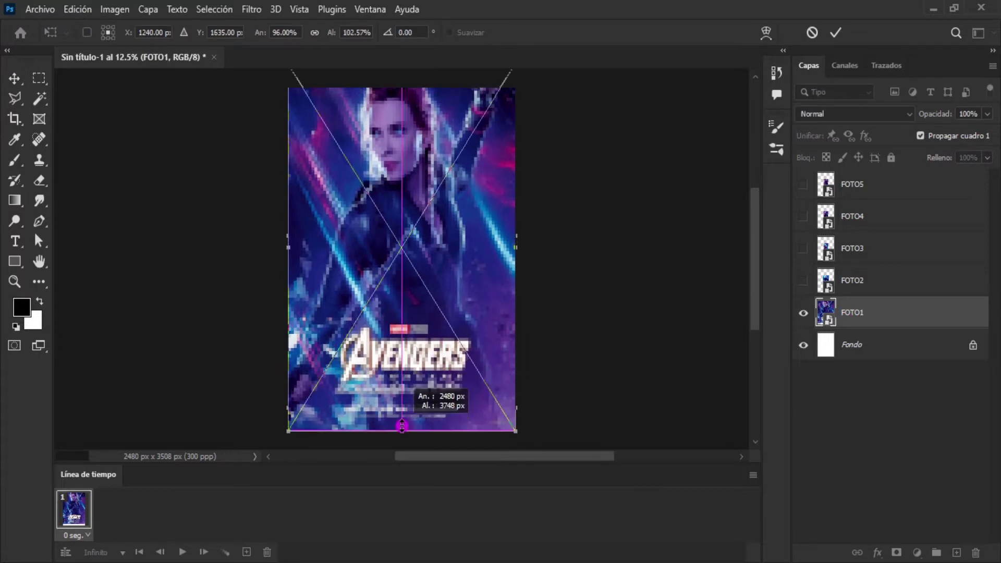
pyautogui.scroll(3, 357, 88)
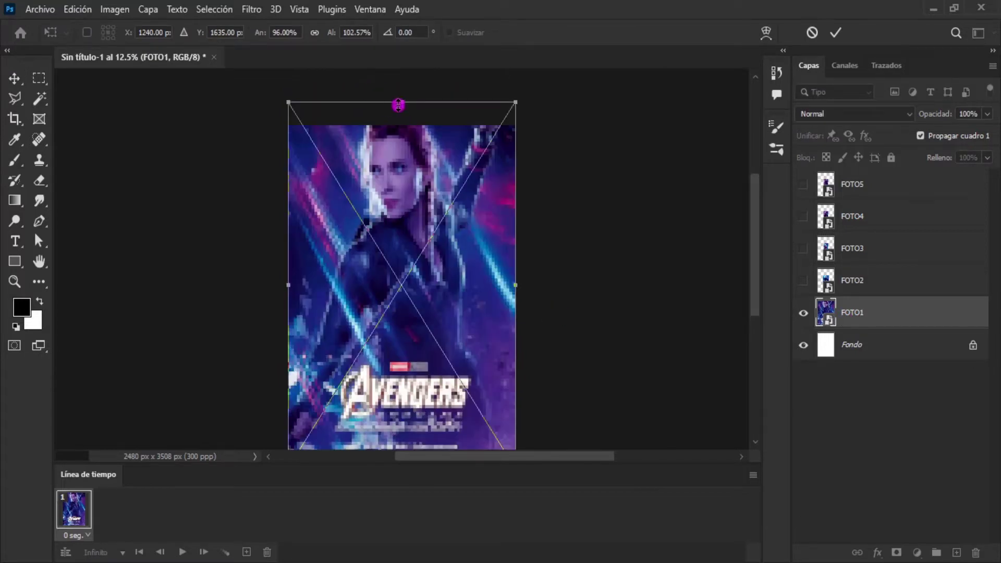
pyautogui.moveTo(400, 113); pyautogui.dragTo(398, 118)
pyautogui.scroll(-2, 550, 299)
pyautogui.press('Return')
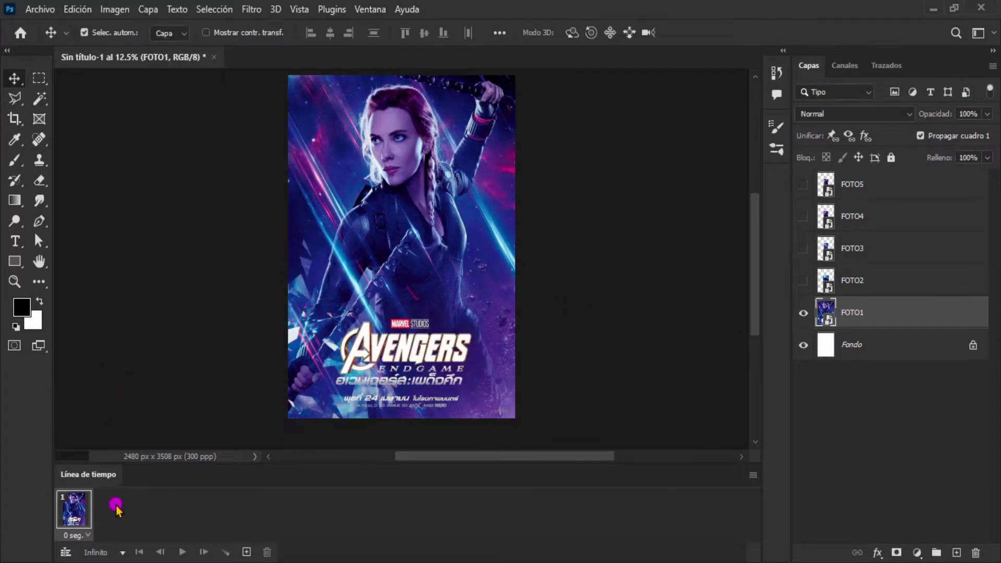
# Duplicate the frame, hide FOTO1, and show and select FOTO2
pyautogui.click(246, 553)
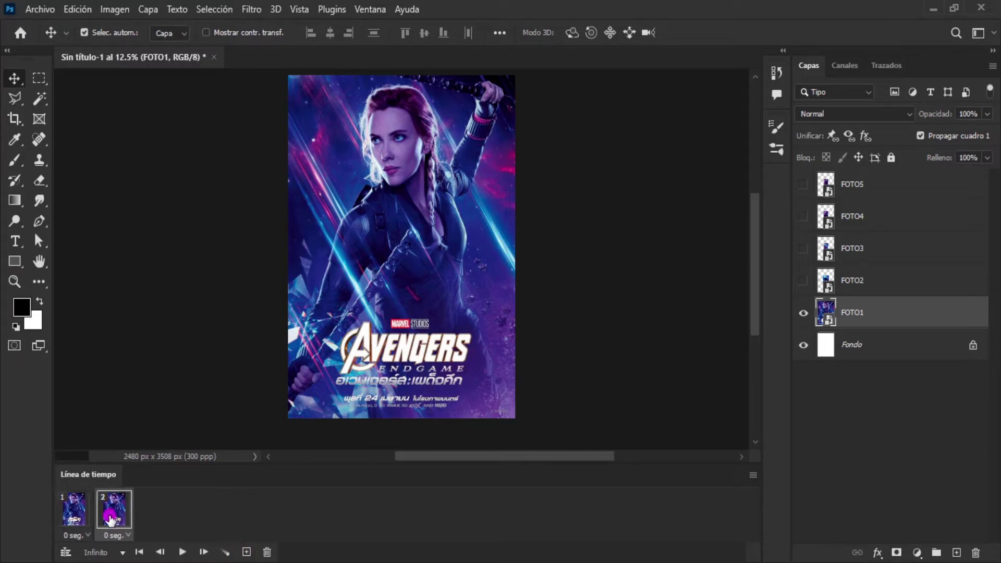
pyautogui.click(804, 318)
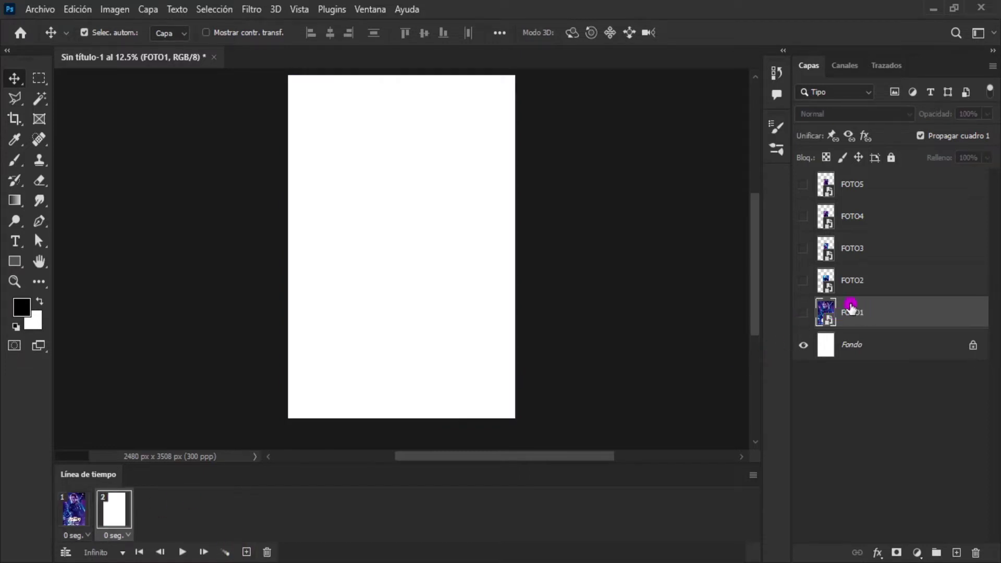
pyautogui.click(804, 281)
pyautogui.click(852, 281)
# Scale FOTO2 corner to corner to fill the 2480 x 3508 px canvas
pyautogui.hotkey('ctrl', 't')
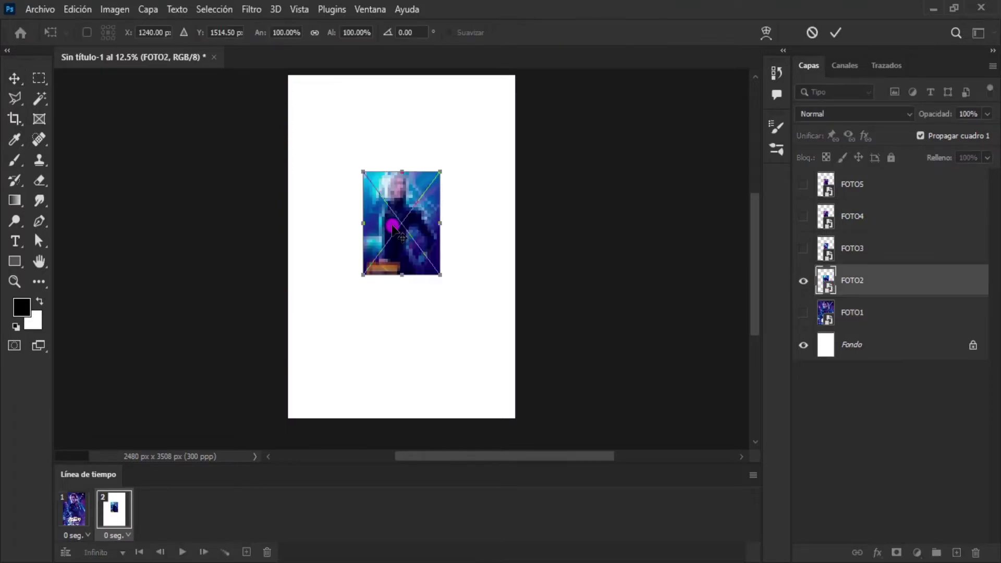
pyautogui.moveTo(364, 173); pyautogui.dragTo(289, 75)
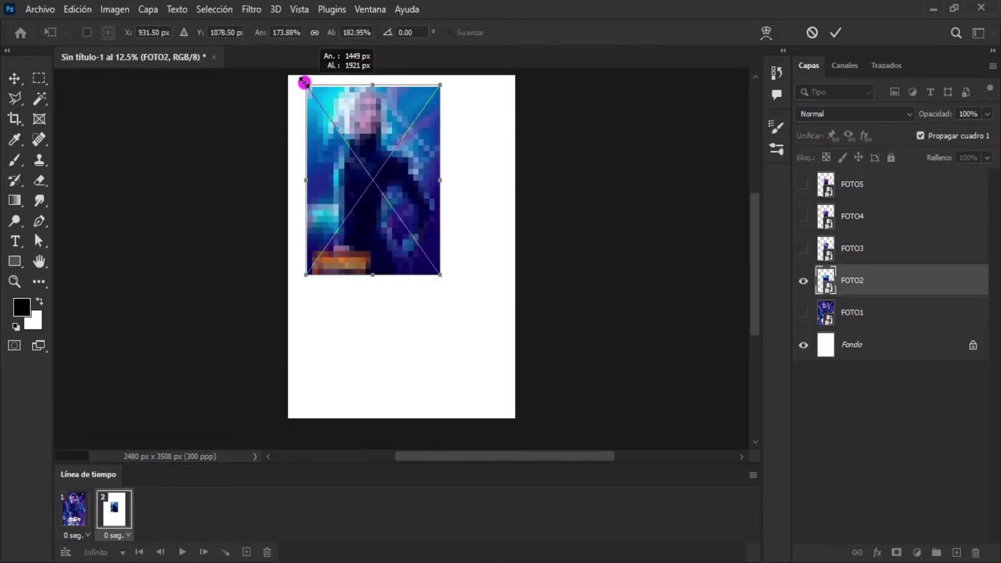
pyautogui.moveTo(442, 279); pyautogui.dragTo(516, 419)
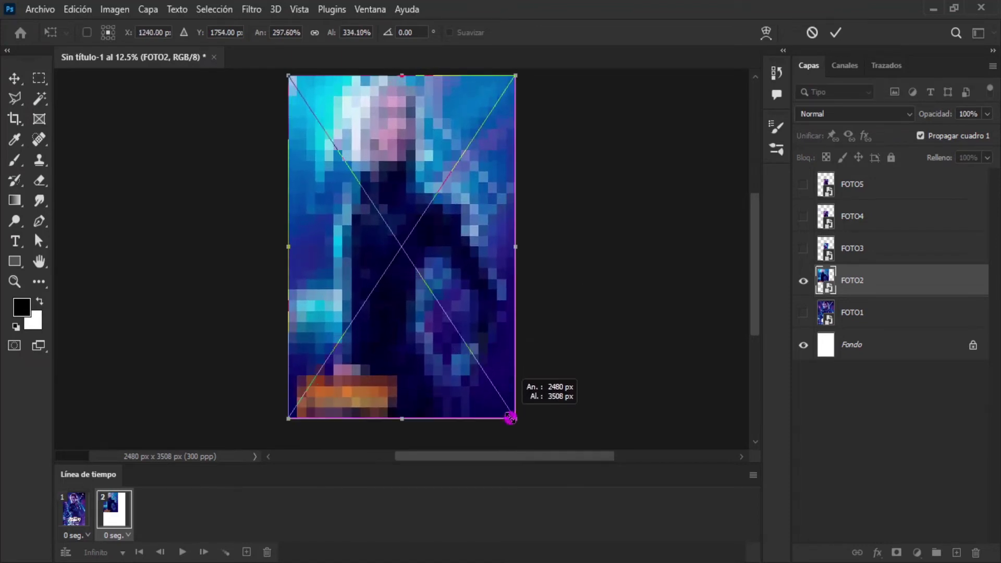
pyautogui.press('Return')
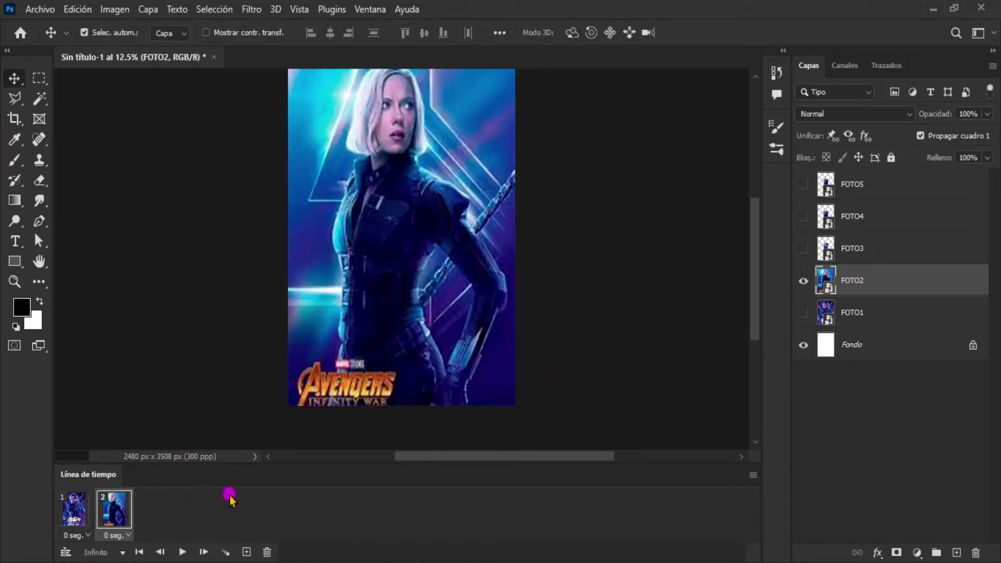
# Duplicate into a third frame, hide FOTO2, and show and select FOTO3
pyautogui.click(247, 551)
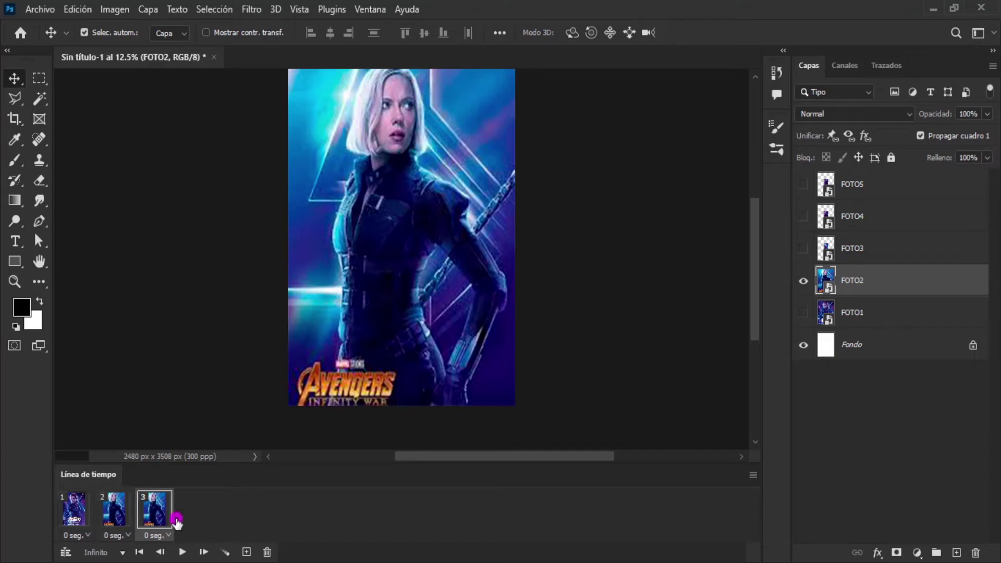
pyautogui.click(805, 280)
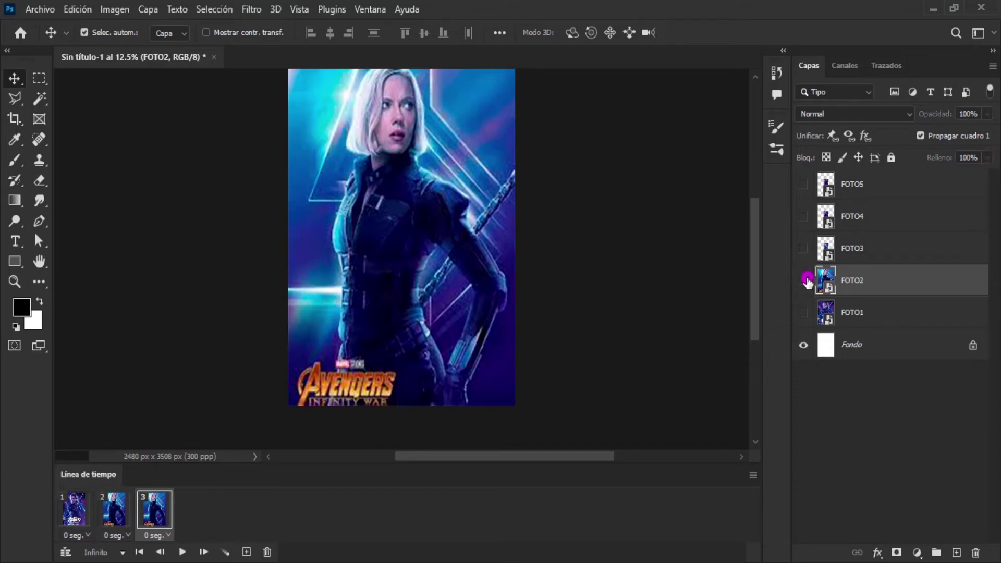
pyautogui.click(804, 249)
pyautogui.click(851, 249)
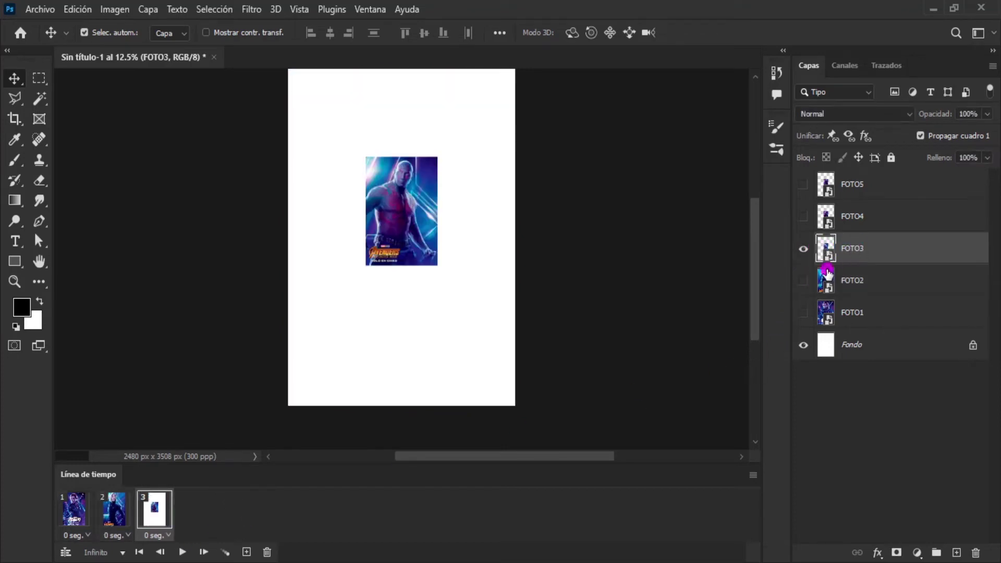
# Scale FOTO3 corner to corner to fill the 2480 x 3508 px canvas
pyautogui.hotkey('ctrl', 't')
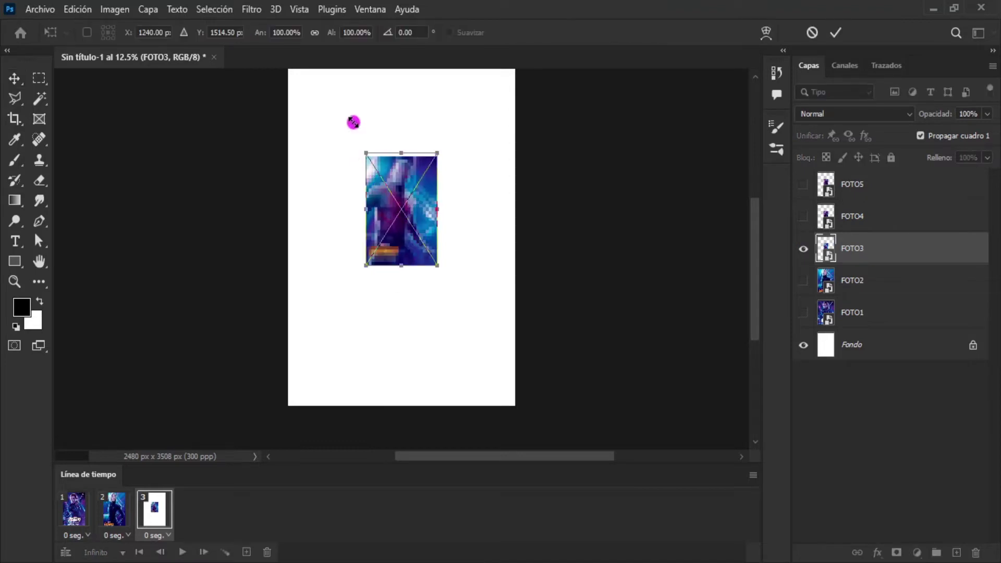
pyautogui.moveTo(351, 120); pyautogui.dragTo(288, 68)
pyautogui.moveTo(437, 265)
pyautogui.mouseDown()
pyautogui.moveTo(518, 353)
pyautogui.moveTo(518, 413)
pyautogui.mouseUp()
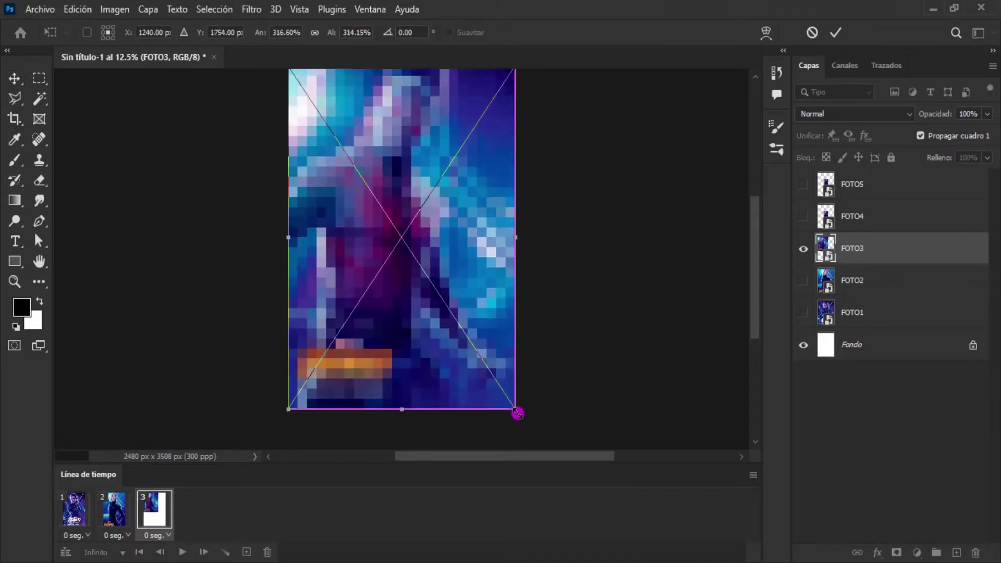
pyautogui.press('Return')
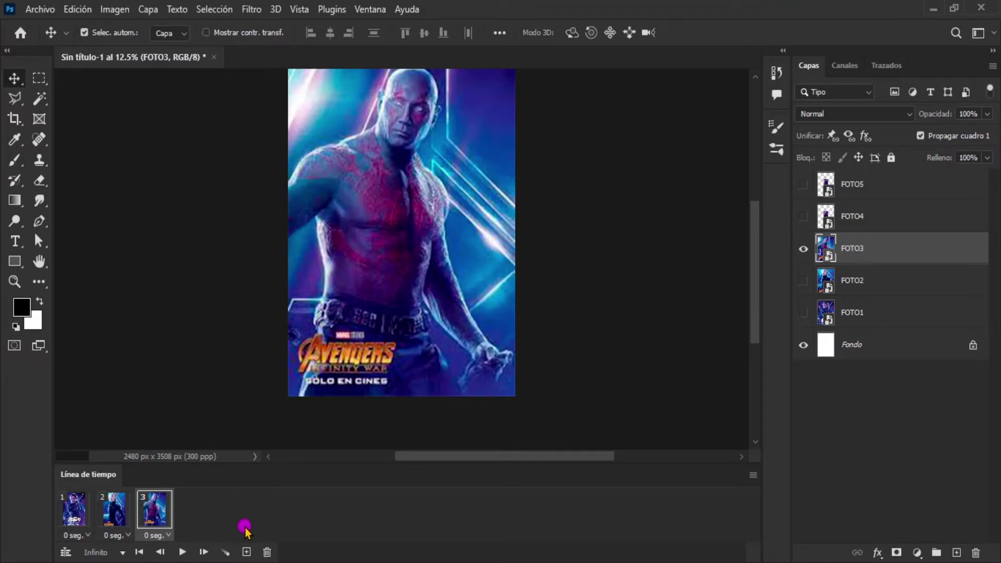
# Duplicate into a fourth frame, hide FOTO3, and show and select FOTO4
pyautogui.click(244, 553)
pyautogui.click(804, 249)
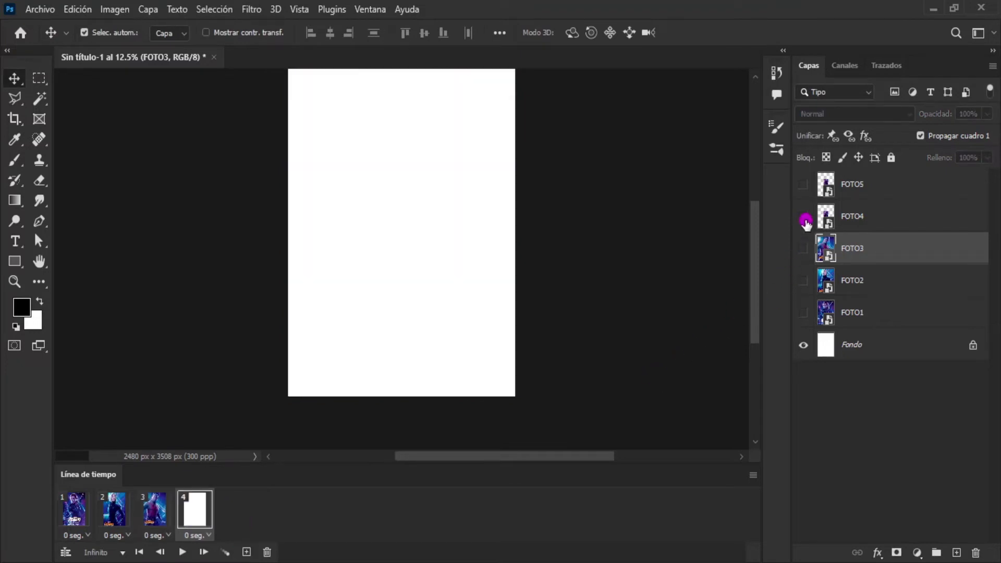
pyautogui.click(804, 216)
pyautogui.click(840, 219)
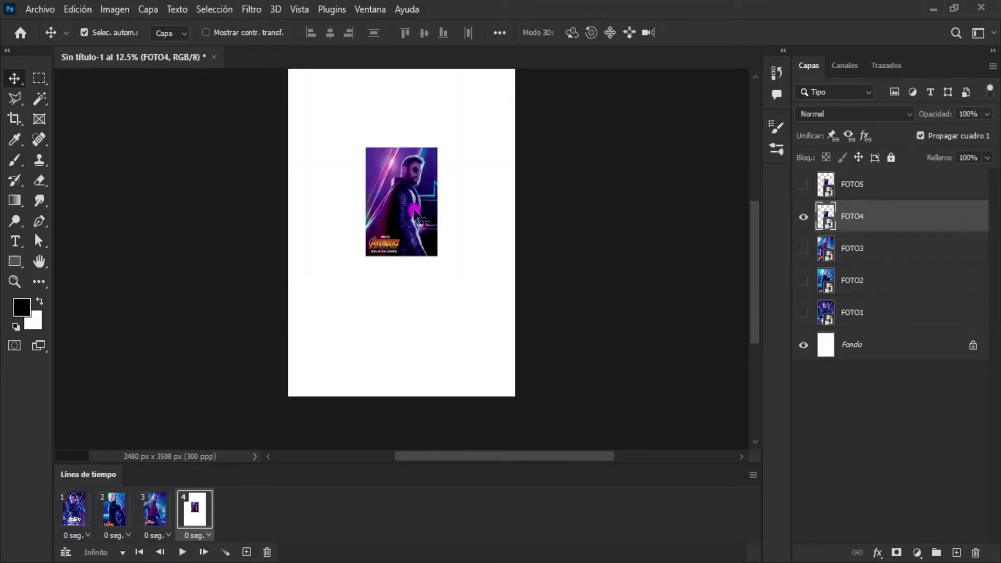
# Scale the Thor poster on FOTO4 corner to corner to fill the canvas
pyautogui.hotkey('ctrl', 't')
pyautogui.moveTo(366, 148); pyautogui.dragTo(288, 68)
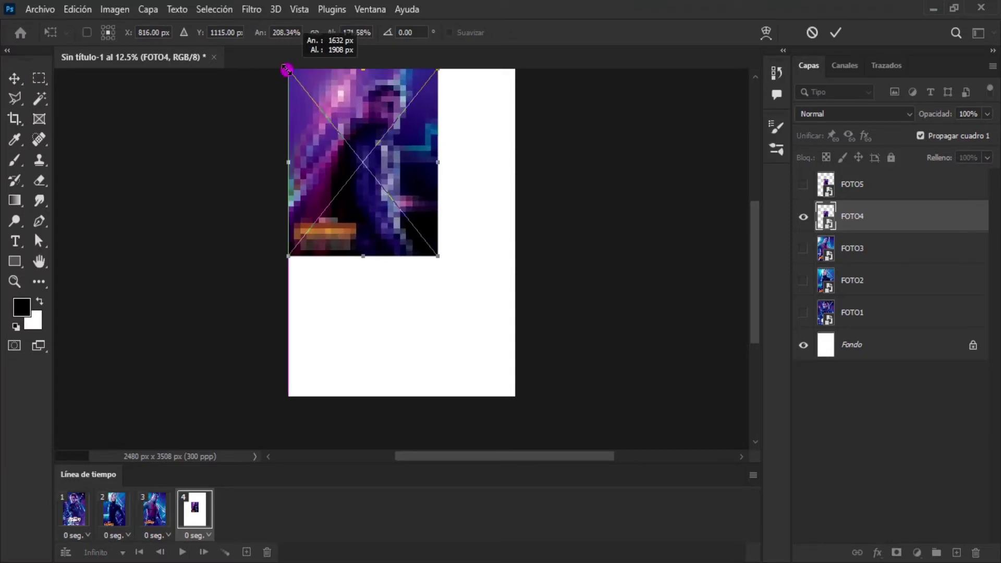
pyautogui.moveTo(438, 256); pyautogui.dragTo(515, 397)
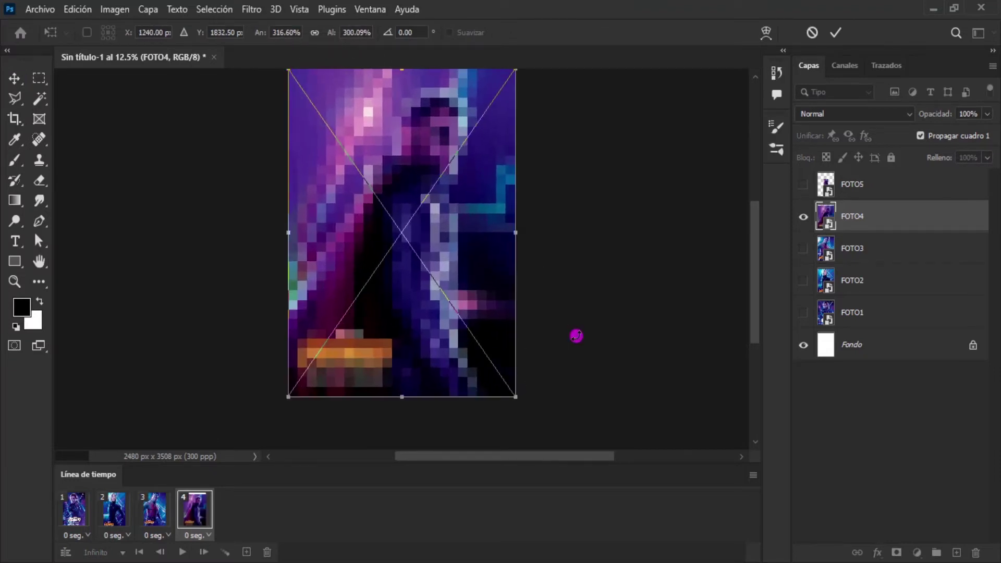
pyautogui.press('Return')
# Duplicate into a fifth frame, hide FOTO4, and select and show FOTO5
pyautogui.click(246, 552)
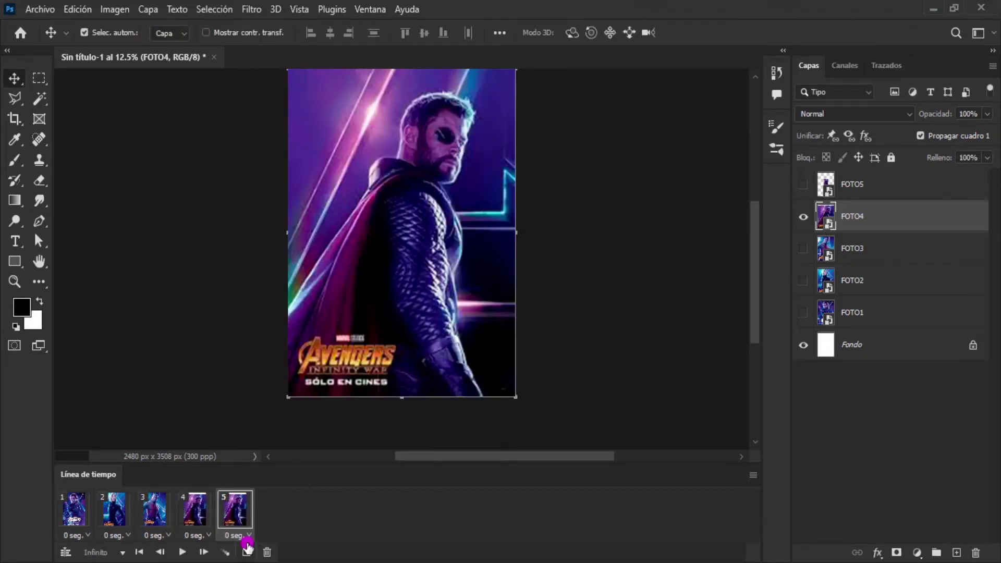
pyautogui.click(805, 217)
pyautogui.click(850, 188)
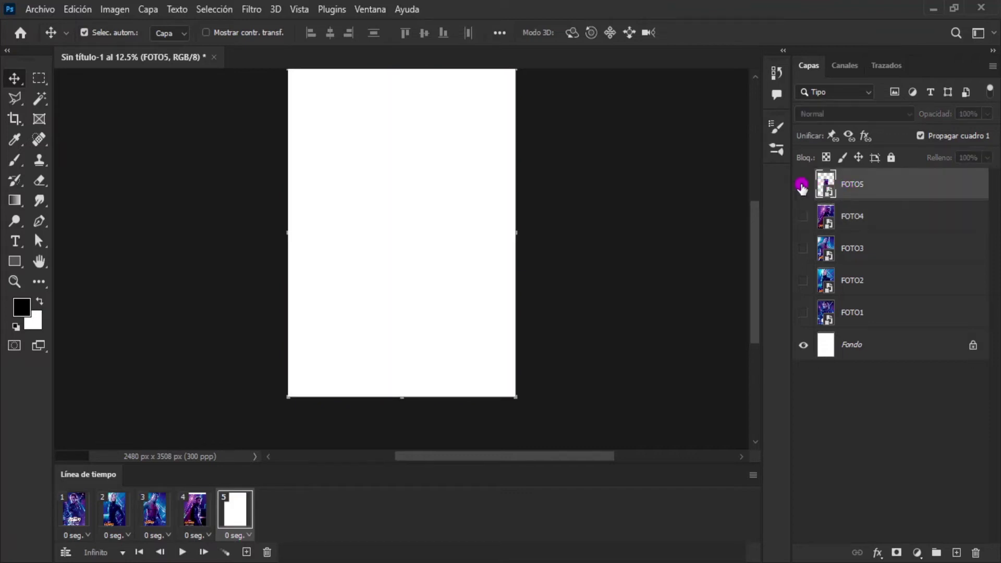
pyautogui.click(804, 187)
# Scale FOTO5 from the top-left to the bottom-right canvas corners
pyautogui.hotkey('ctrl', 't')
pyautogui.moveTo(366, 144); pyautogui.dragTo(288, 69)
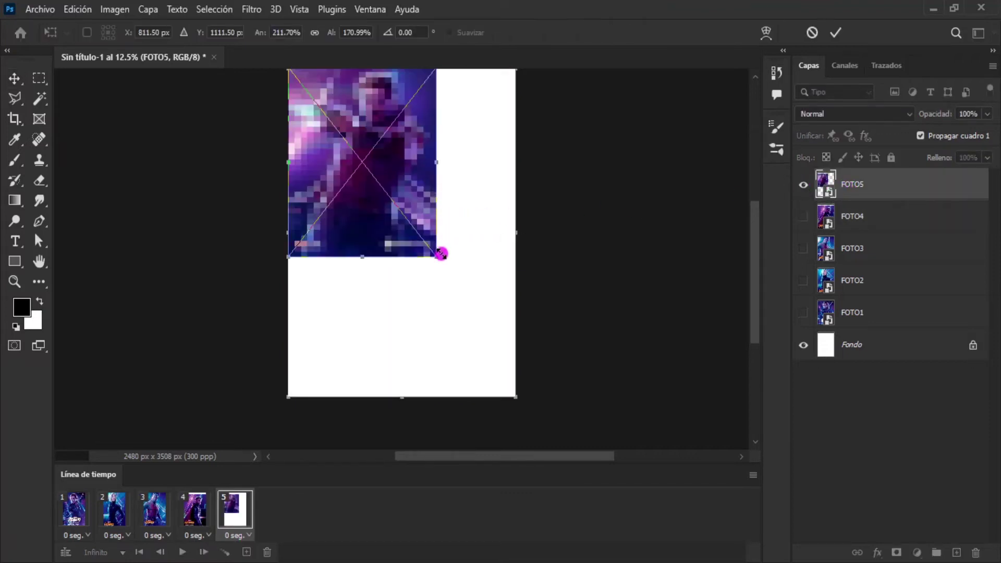
pyautogui.moveTo(437, 255); pyautogui.dragTo(508, 351)
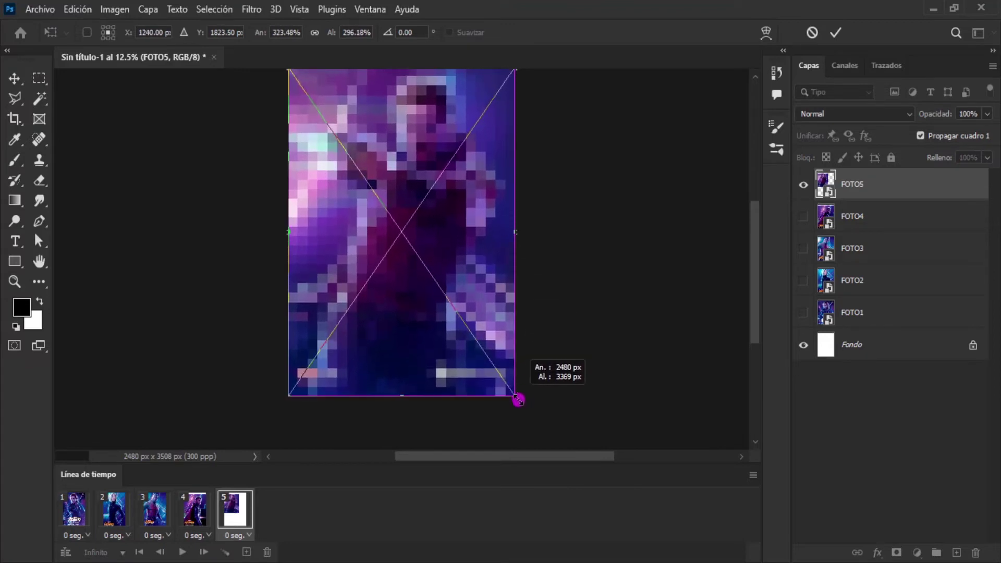
pyautogui.moveTo(509, 351); pyautogui.dragTo(515, 402)
pyautogui.press('Return')
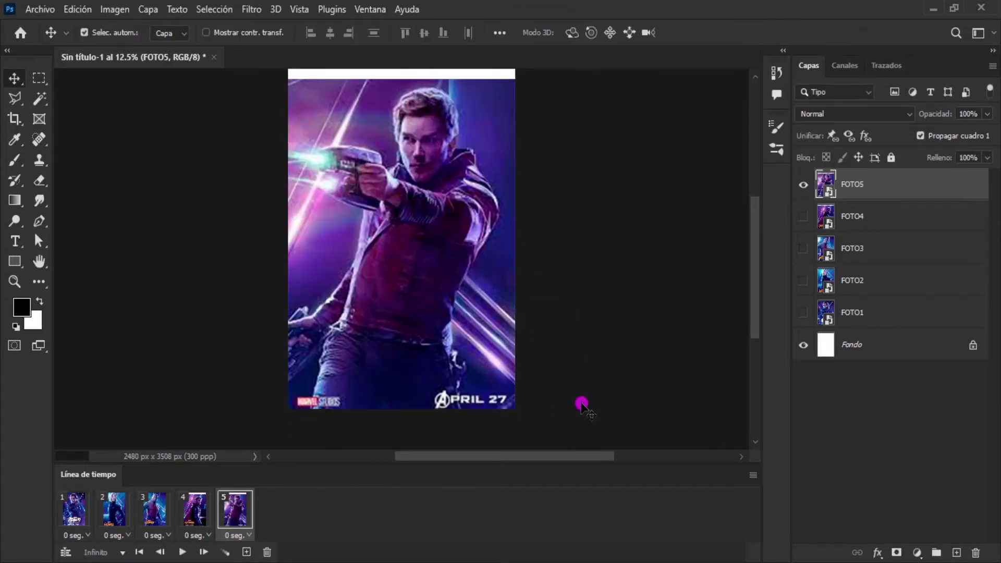
# Raise FOTO5's top edge to cover the white strip at the canvas top
pyautogui.hotkey('ctrl', 't')
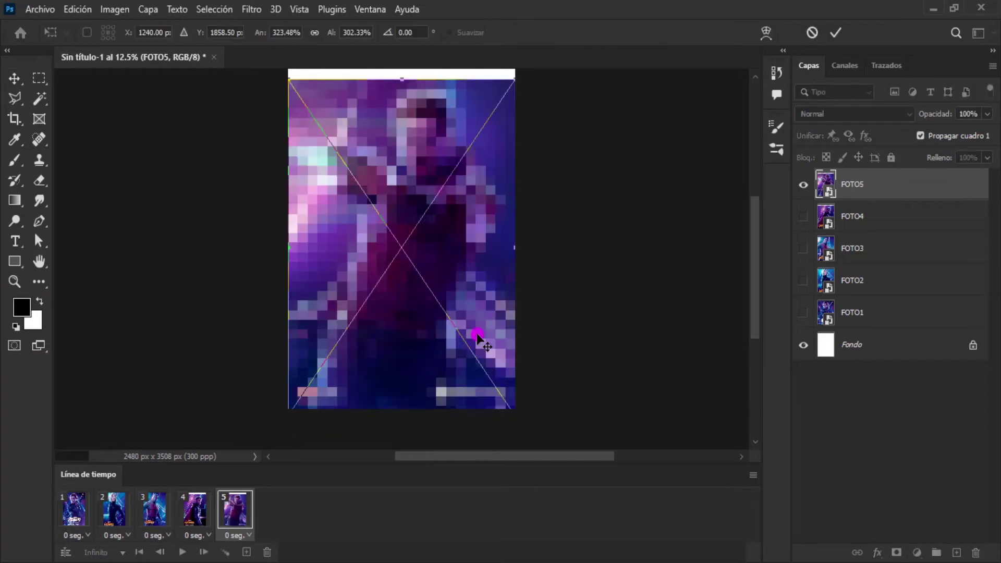
pyautogui.moveTo(402, 81); pyautogui.dragTo(401, 69)
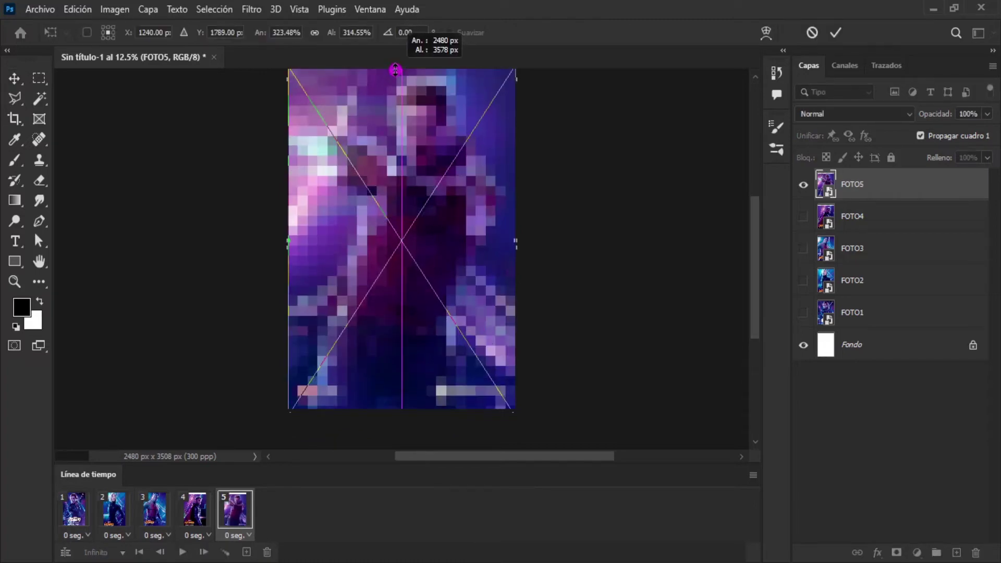
pyautogui.write('124')
pyautogui.press('Return')
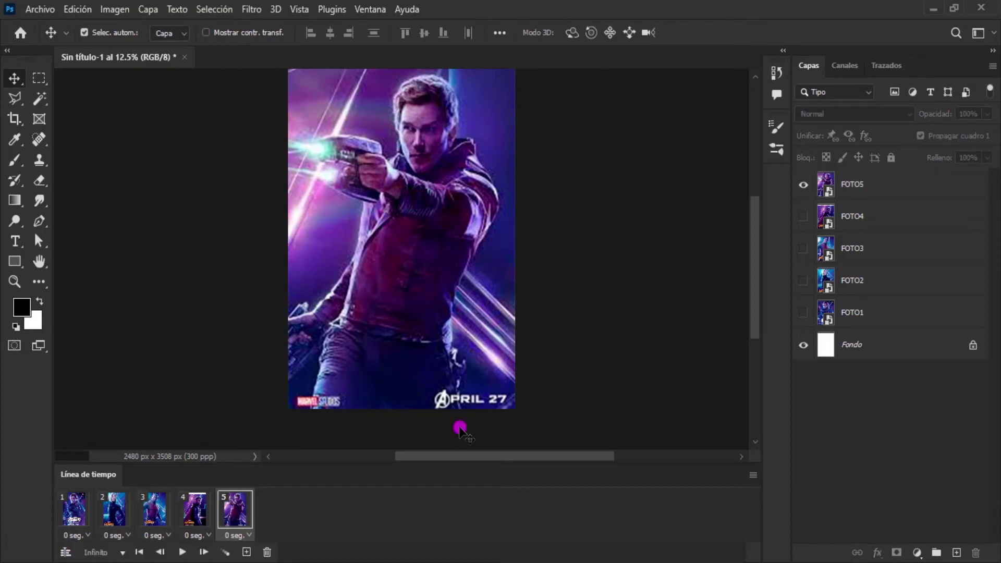
# Play the animation and inspect frames 3 and 4, checking the Thor poster's size
pyautogui.click(184, 552)
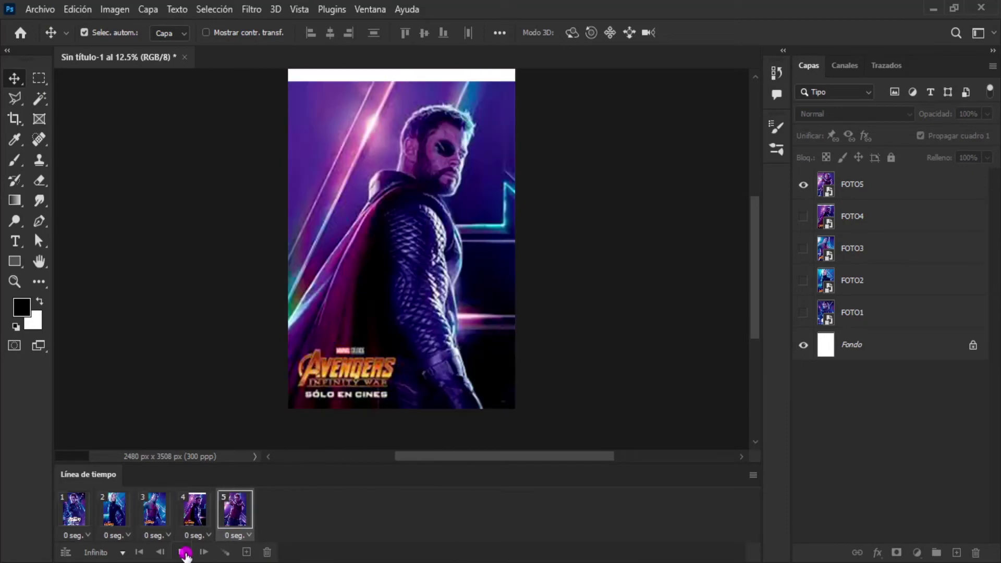
pyautogui.click(159, 521)
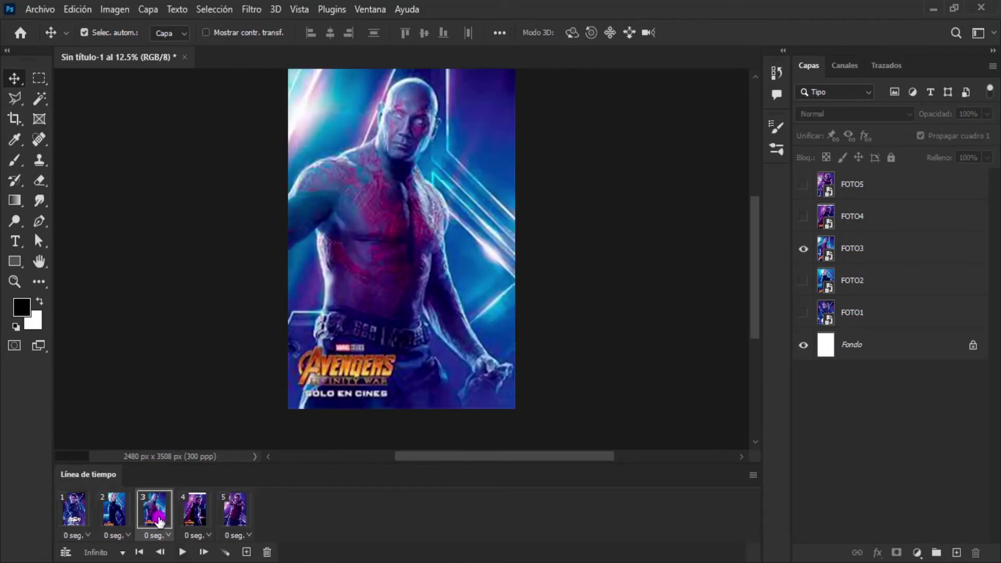
pyautogui.click(187, 521)
pyautogui.click(442, 228)
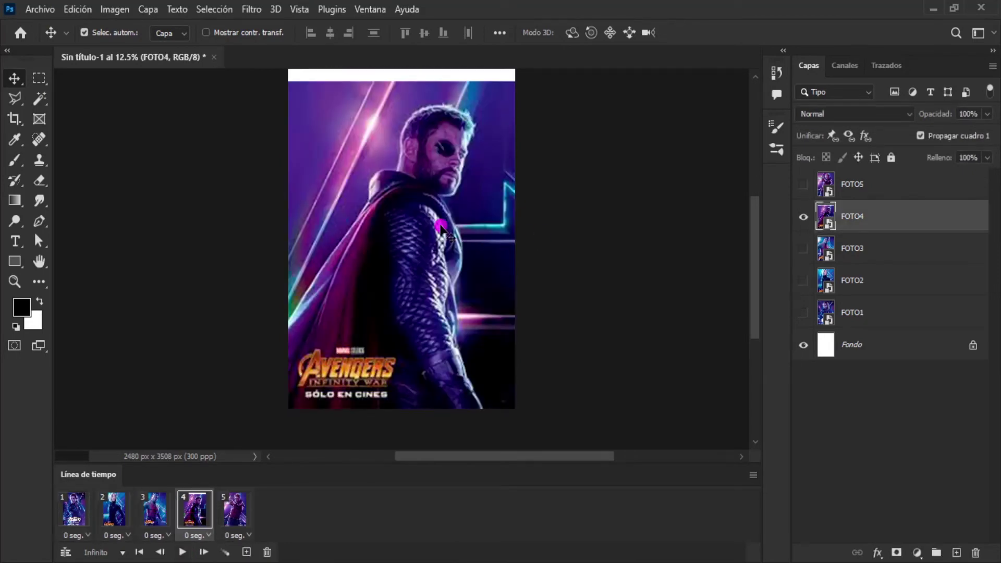
pyautogui.hotkey('ctrl', 't')
# Return to frame 1, replay the animation, and stop it
pyautogui.click(73, 509)
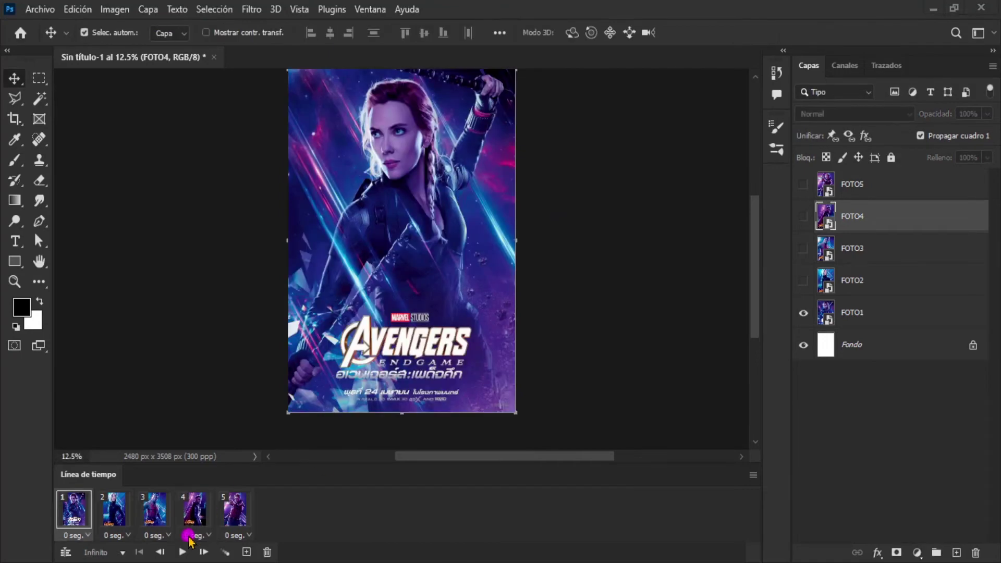
pyautogui.click(180, 551)
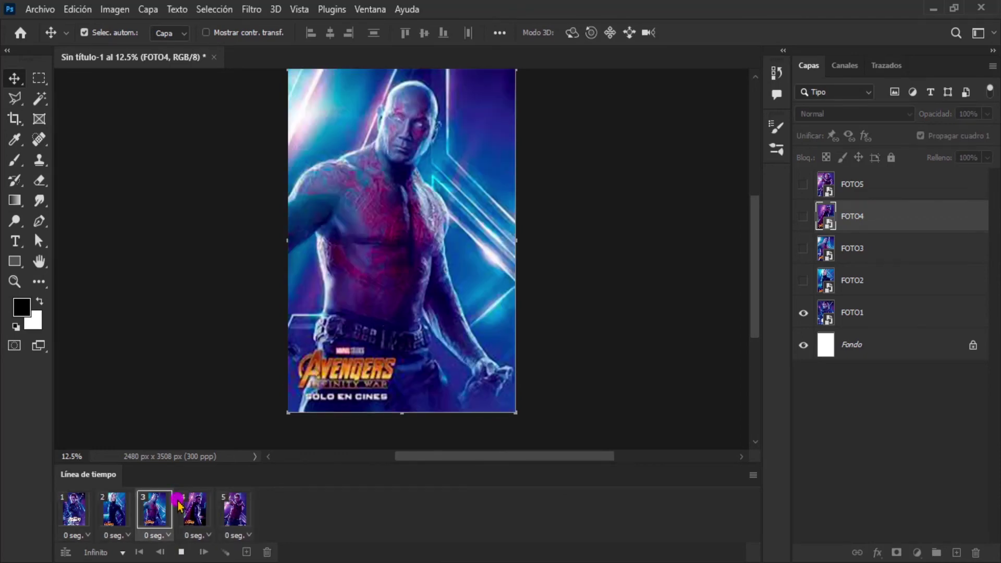
pyautogui.click(185, 552)
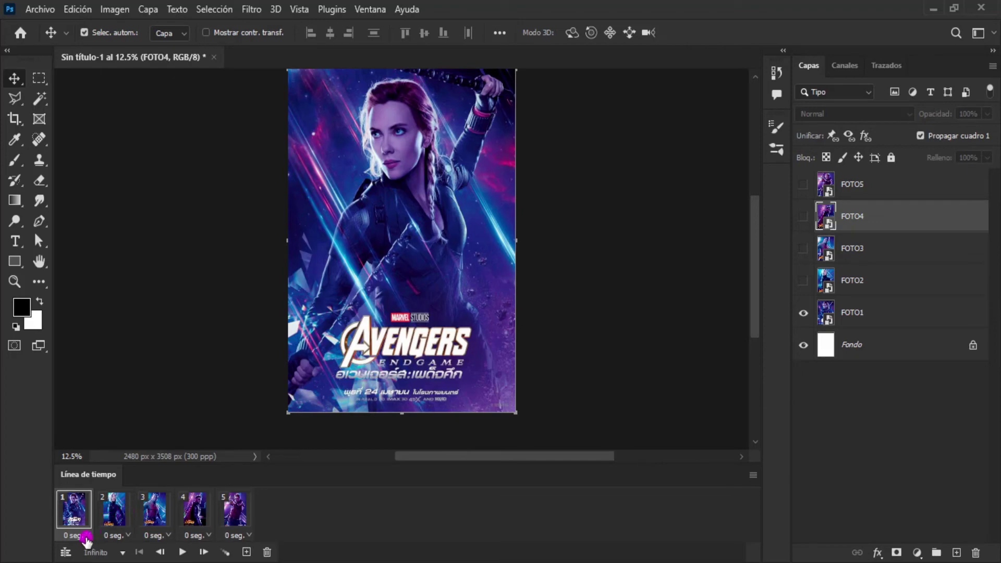
# Choose a 0,2-second delay for each of frames 1 through 5, then play back
pyautogui.click(76, 539)
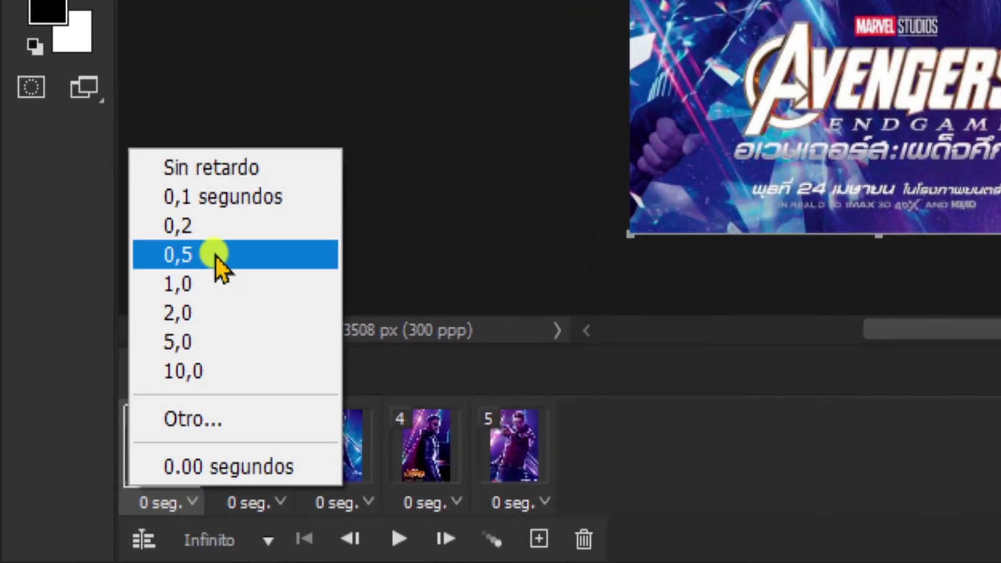
pyautogui.click(203, 225)
pyautogui.click(256, 502)
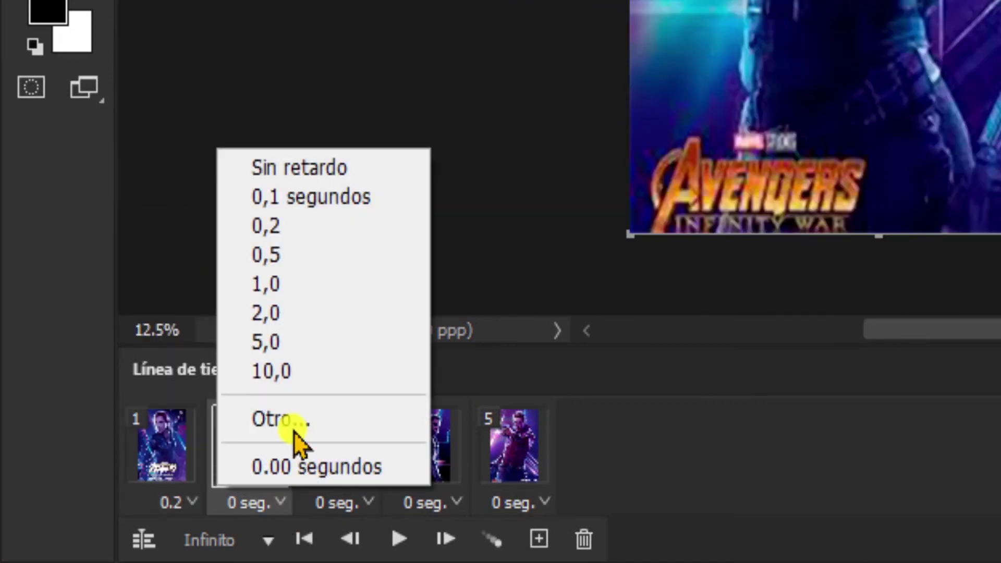
pyautogui.click(282, 229)
pyautogui.click(344, 502)
pyautogui.click(359, 225)
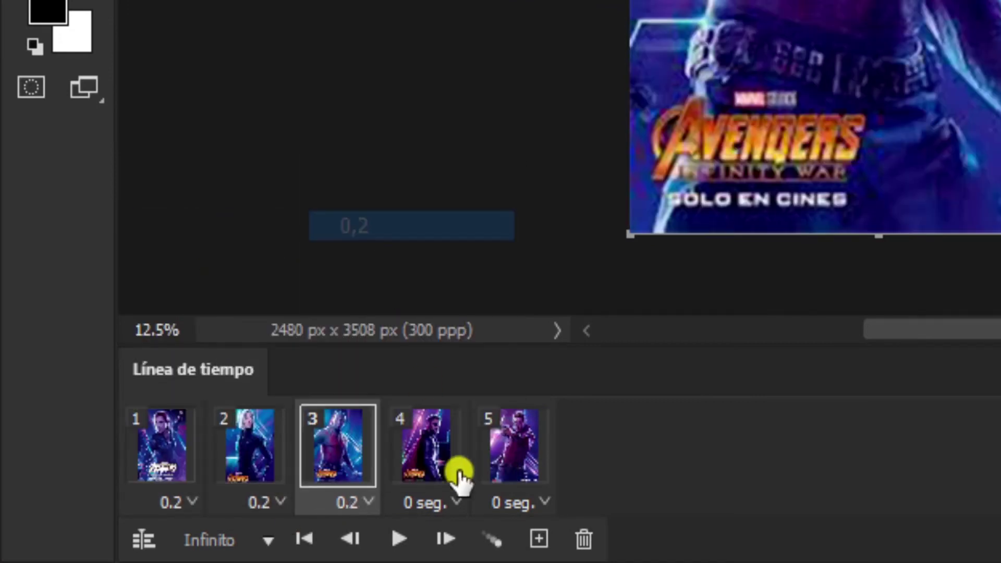
pyautogui.click(448, 503)
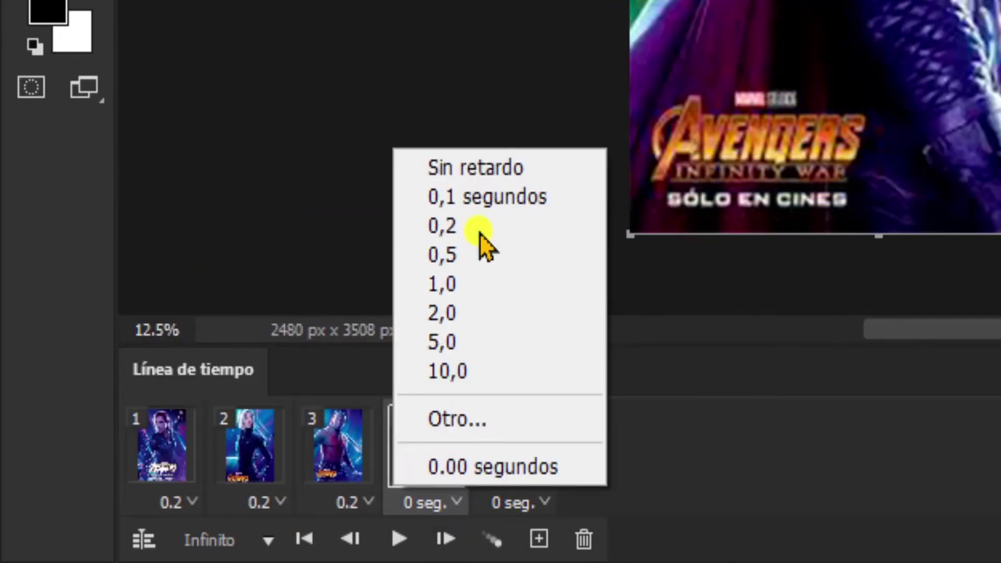
pyautogui.click(448, 226)
pyautogui.click(541, 491)
pyautogui.click(565, 227)
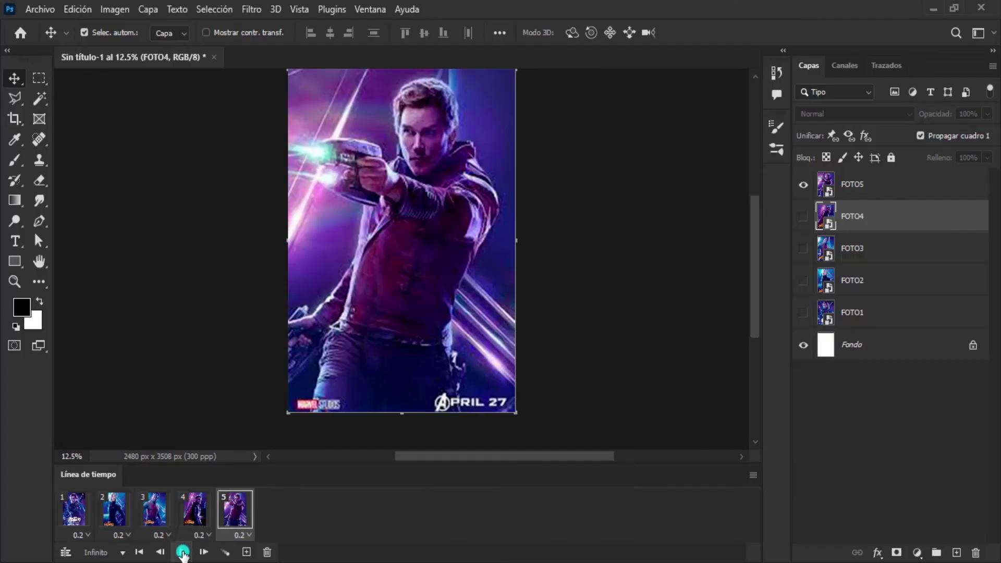
pyautogui.click(183, 552)
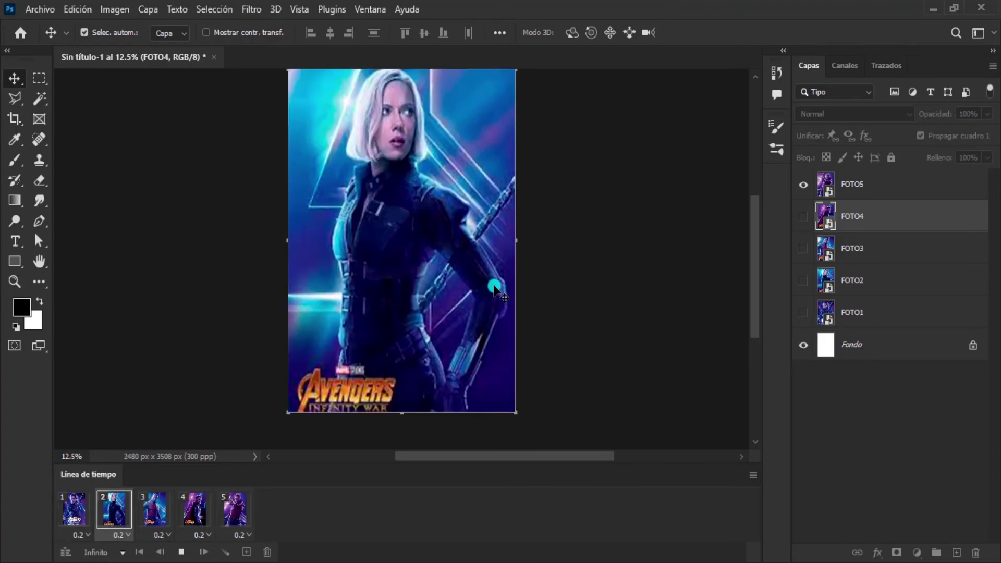
# Stop playback and switch the delay of frames 1 through 5 to 0,5 seconds
pyautogui.click(182, 551)
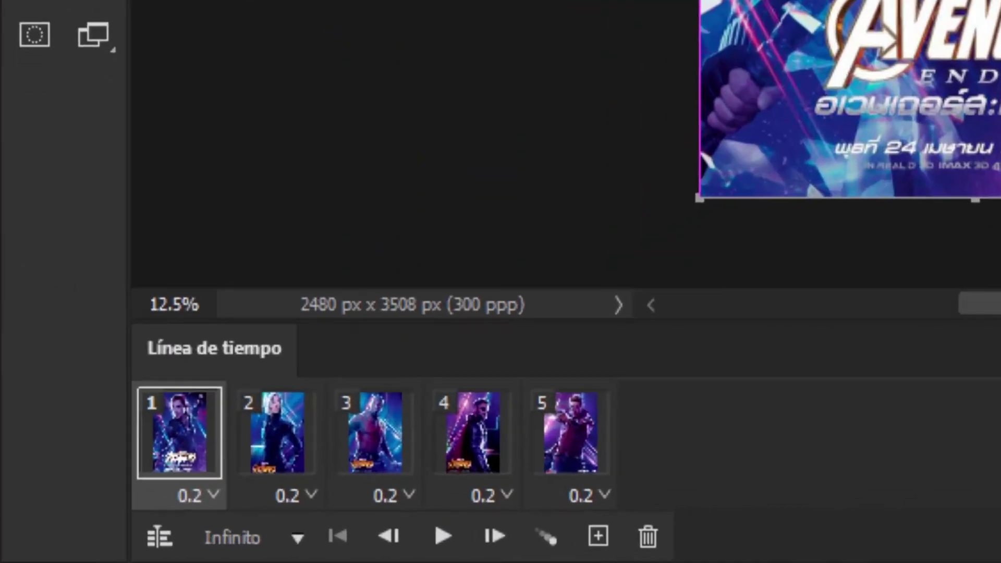
pyautogui.click(78, 535)
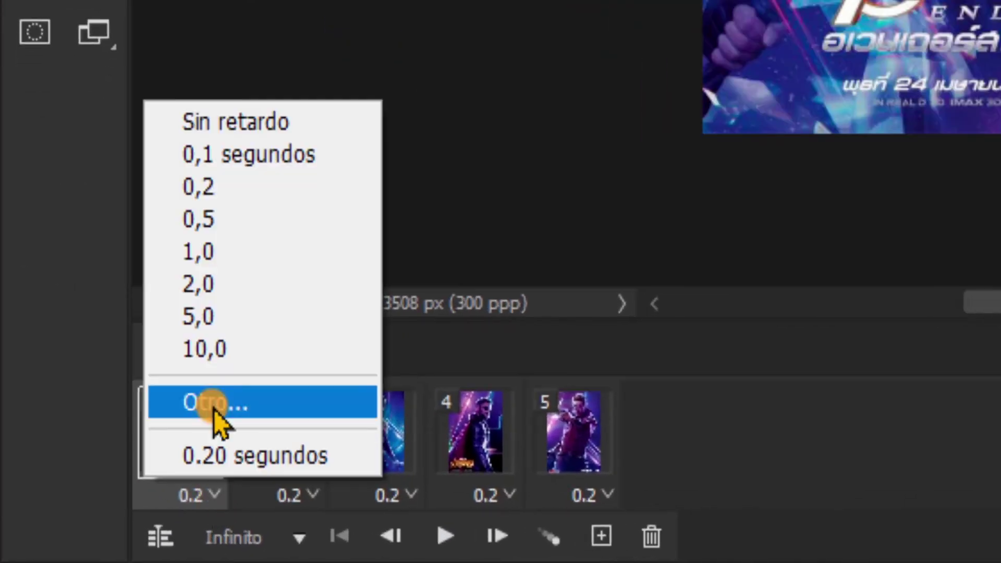
pyautogui.click(94, 426)
pyautogui.click(313, 494)
pyautogui.click(279, 218)
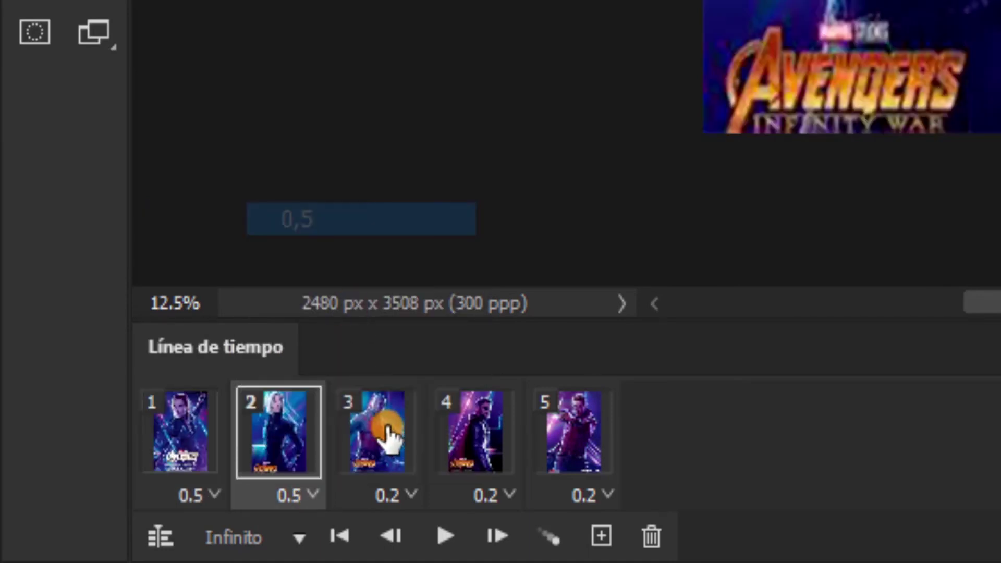
pyautogui.click(411, 495)
pyautogui.click(376, 218)
pyautogui.click(505, 495)
pyautogui.click(554, 225)
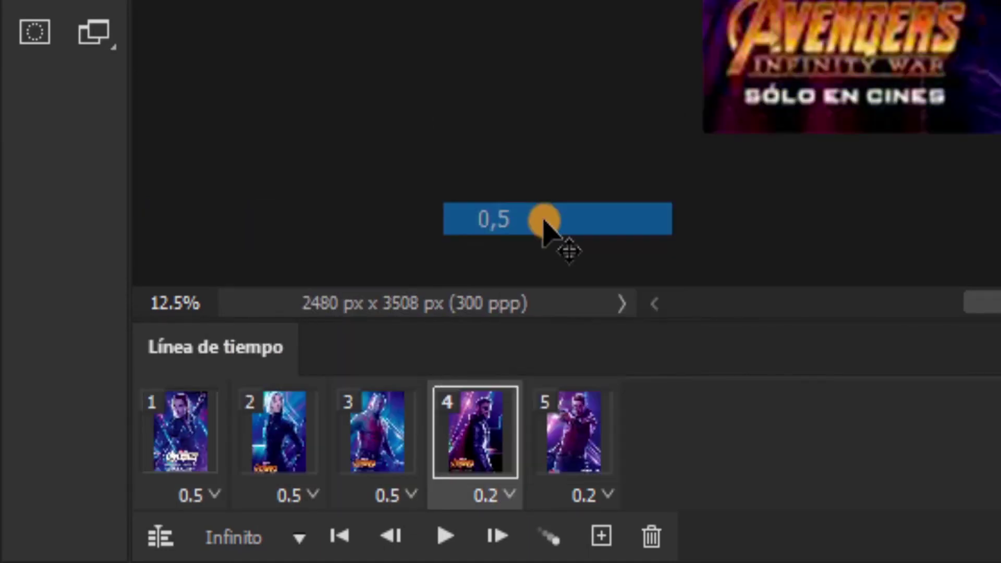
pyautogui.click(605, 496)
pyautogui.click(612, 221)
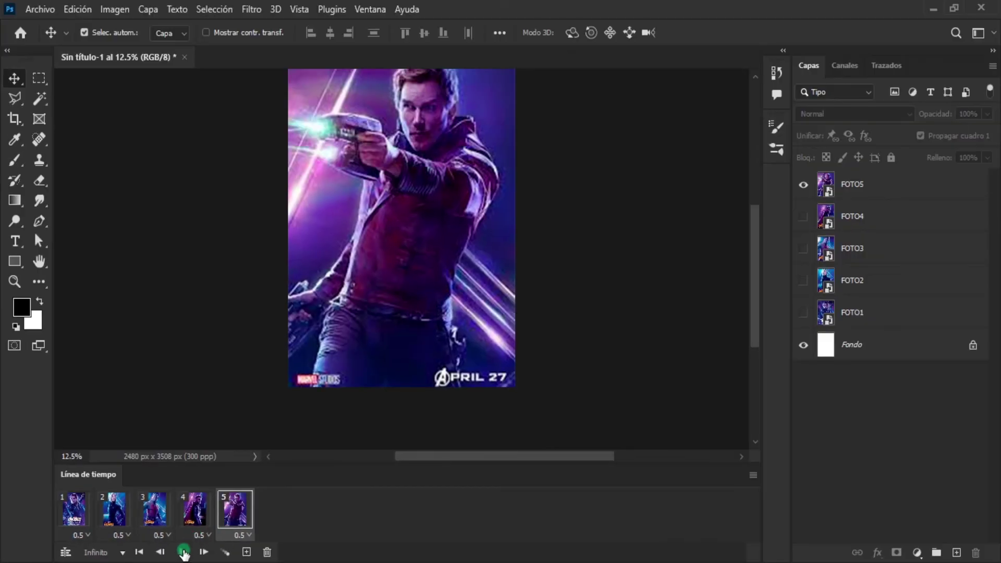
pyautogui.click(181, 552)
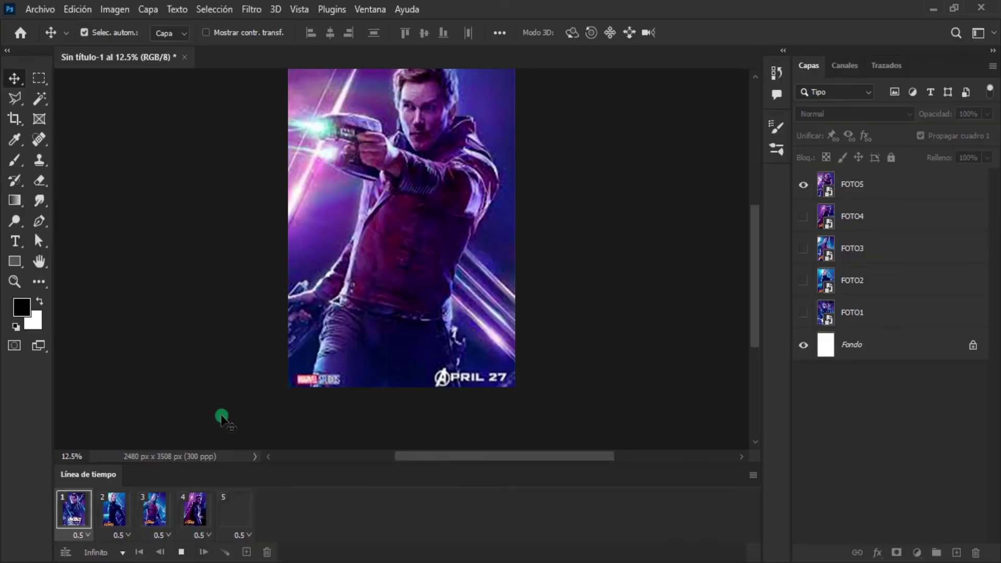